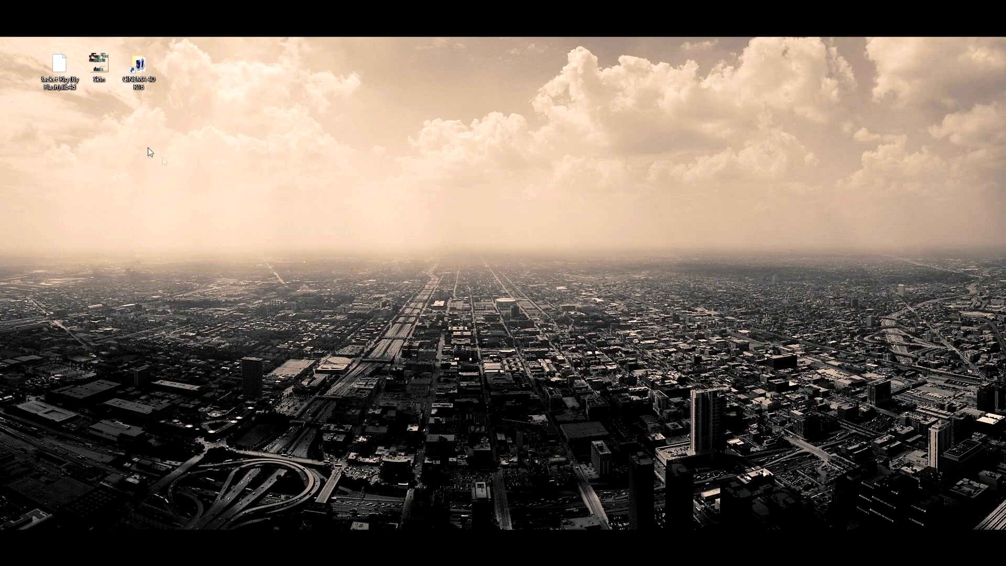
# Copy Jacket Rig (By Flash).lib4d from the desktop into Cinema 4D's library\browser folder.
pyautogui.moveTo(166, 133); pyautogui.dragTo(135, 78)
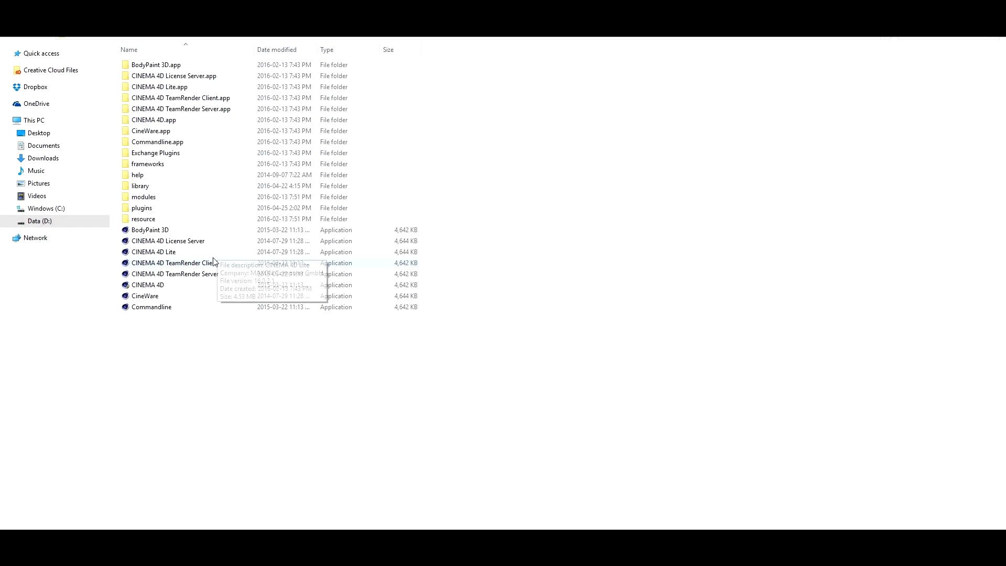
pyautogui.doubleClick(182, 186)
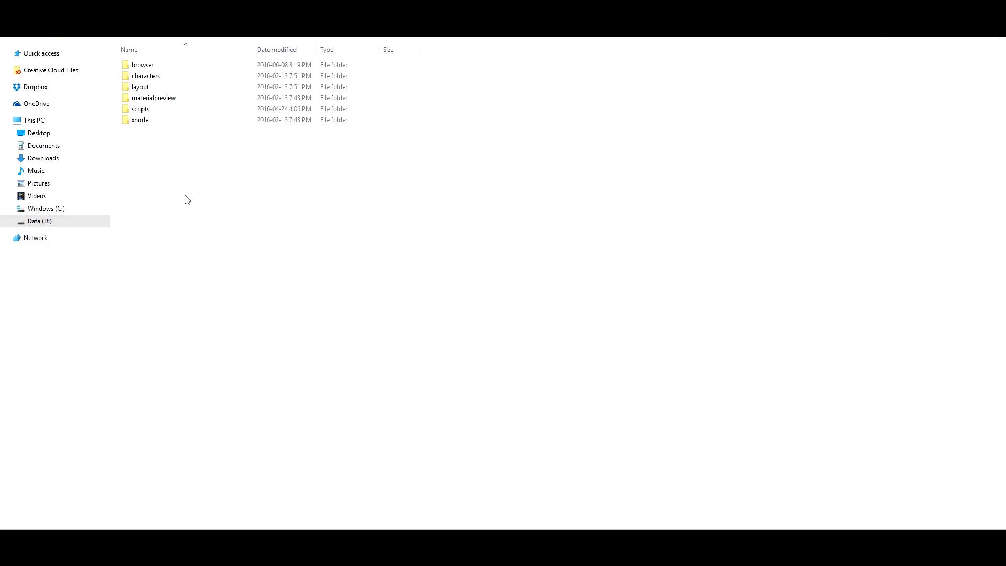
pyautogui.doubleClick(181, 67)
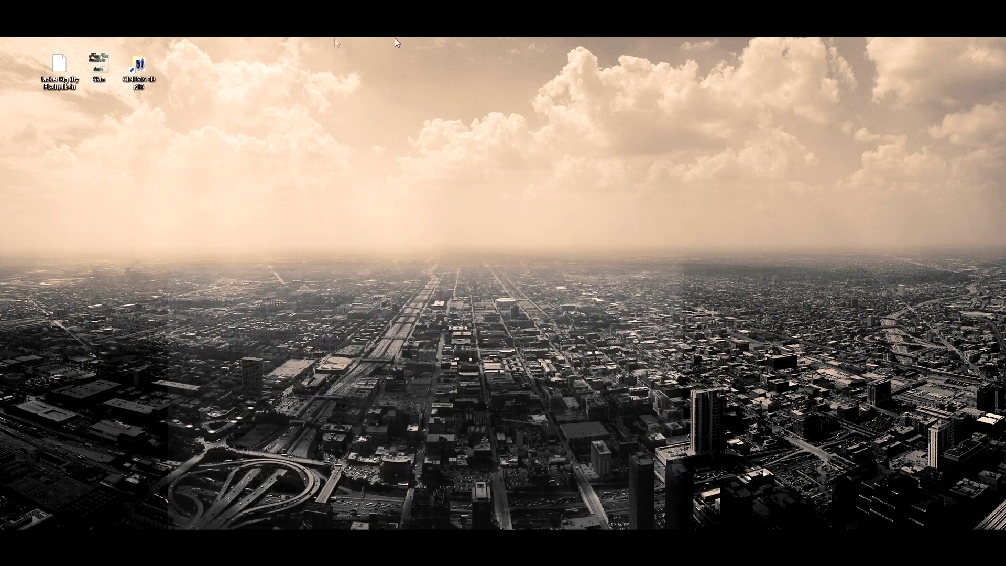
pyautogui.rightClick(63, 73)
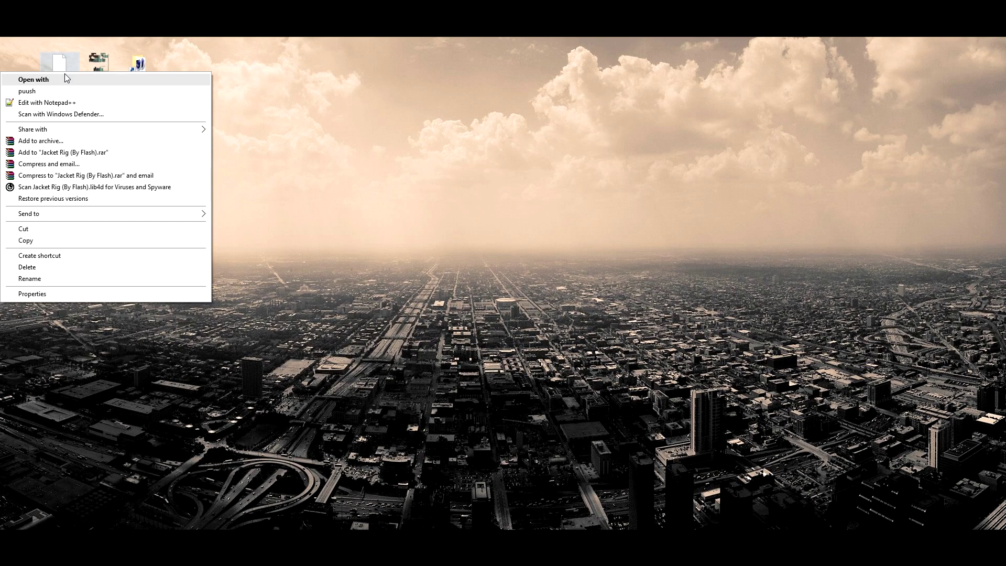
pyautogui.click(43, 239)
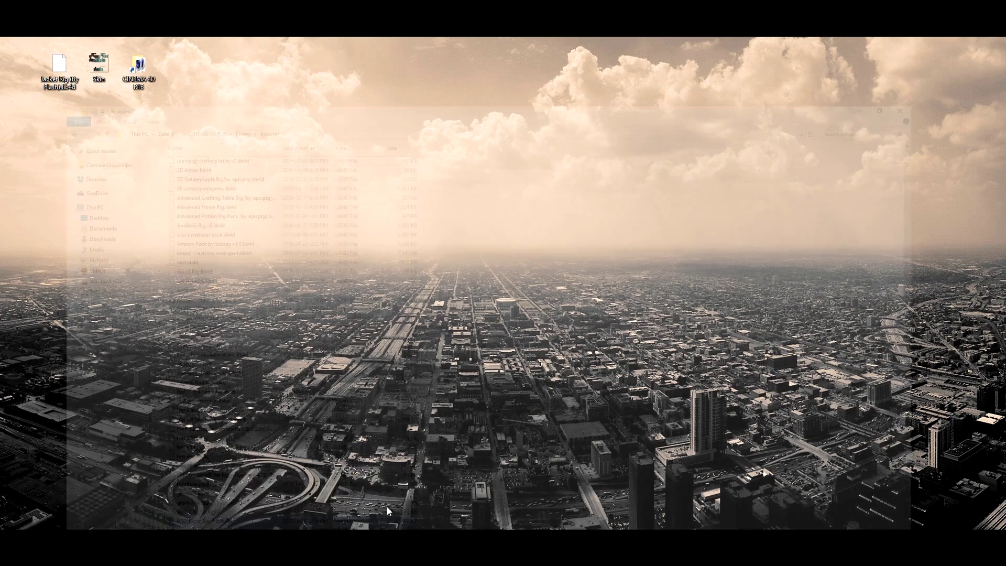
pyautogui.click(387, 506)
pyautogui.rightClick(632, 284)
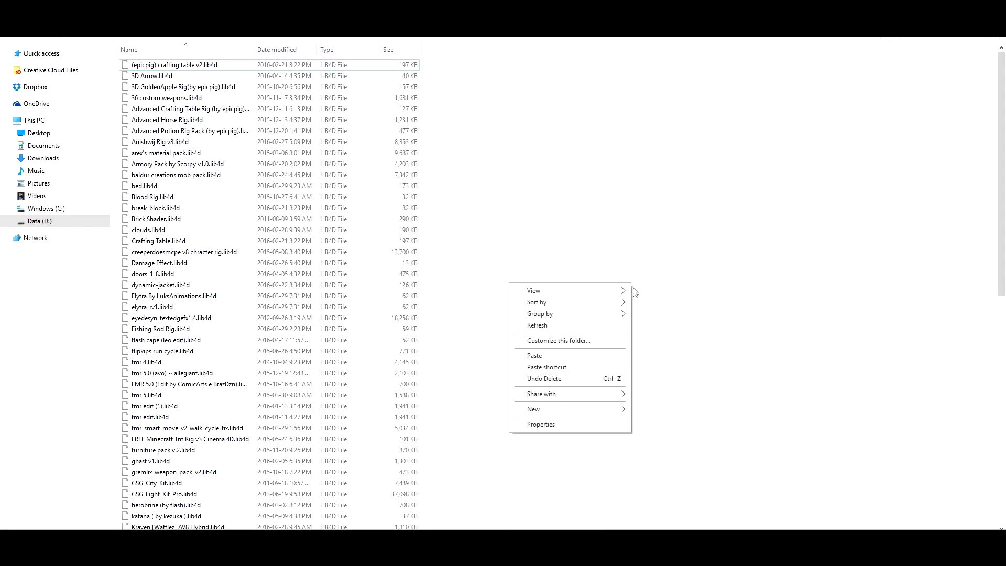
pyautogui.click(536, 356)
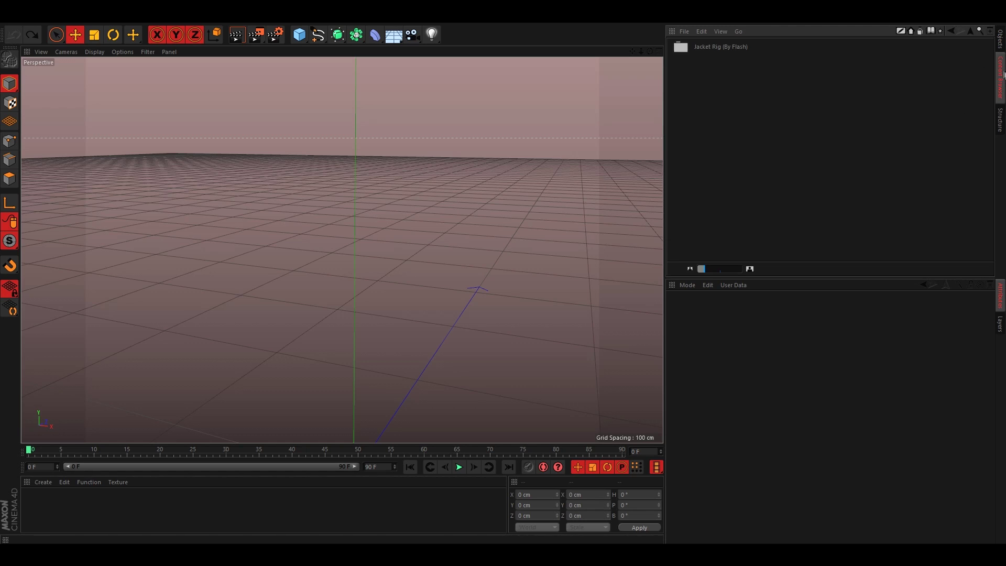
# Load the Jacket Rig preset into the scene and set its Skin field to Skin.png.
pyautogui.doubleClick(719, 48)
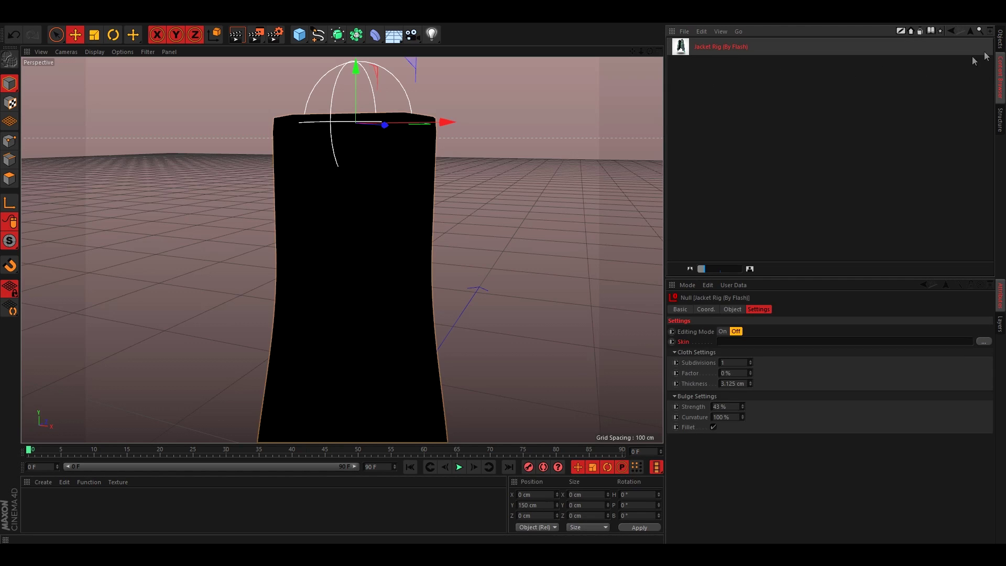
pyautogui.click(1000, 41)
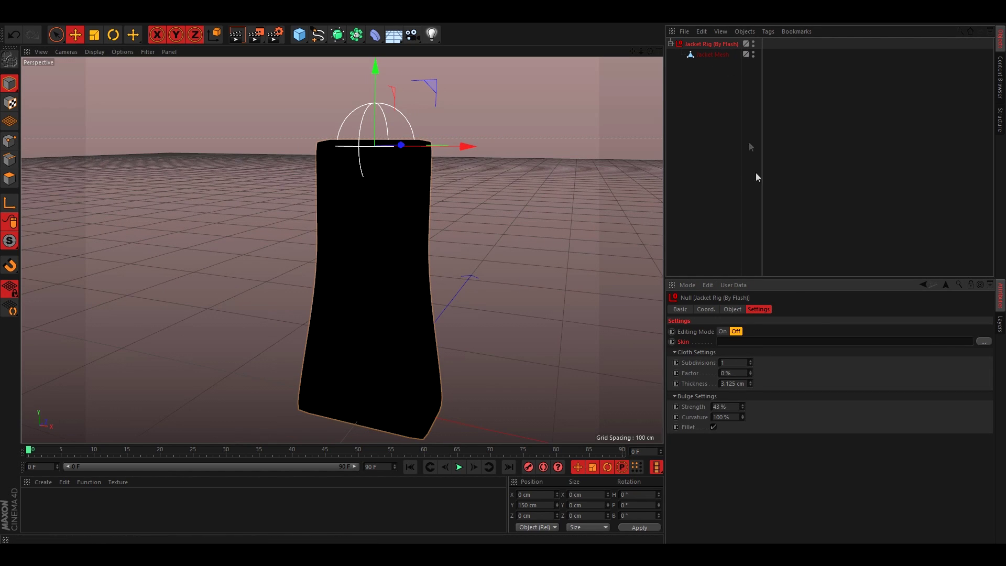
pyautogui.click(984, 341)
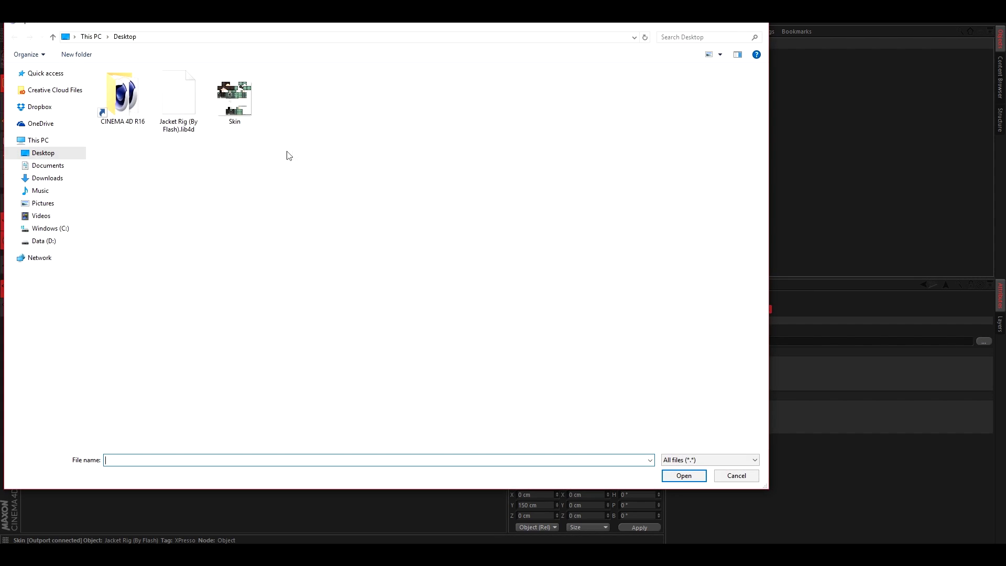
pyautogui.doubleClick(250, 104)
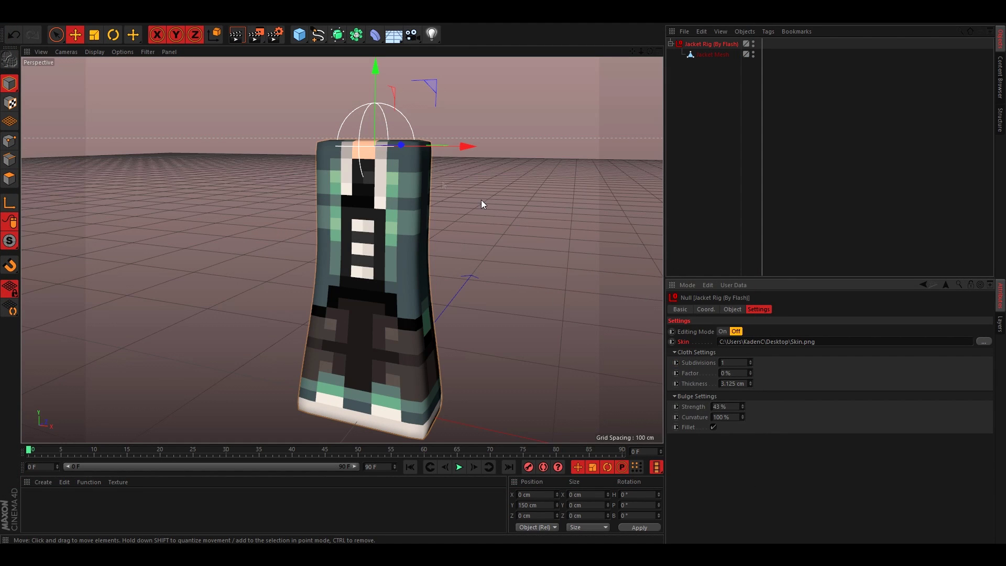
pyautogui.moveTo(644, 51); pyautogui.dragTo(714, 182)
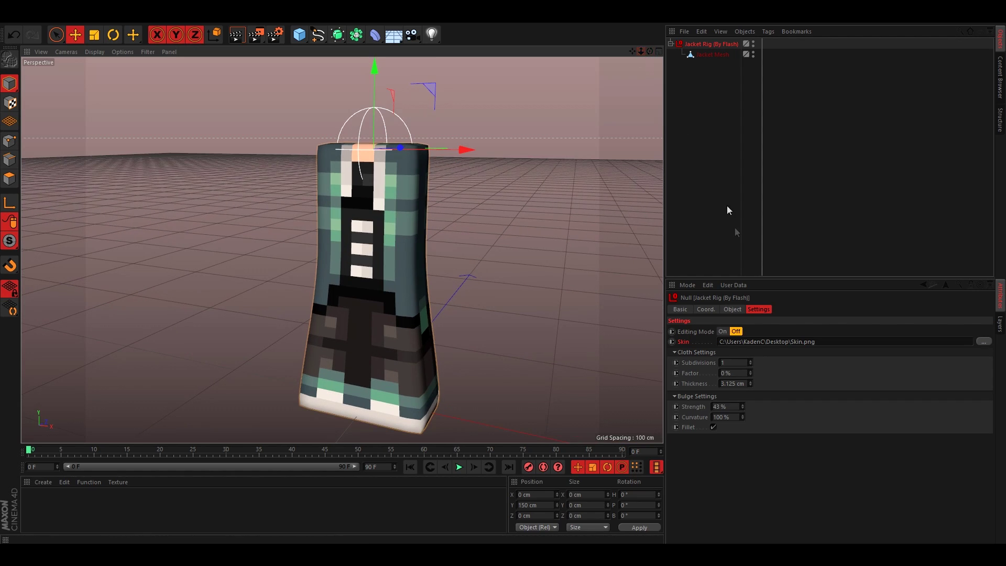
# Turn the rig's Editing Mode on and select Jacket Mesh in Polygon mode with Live Selection.
pyautogui.click(723, 332)
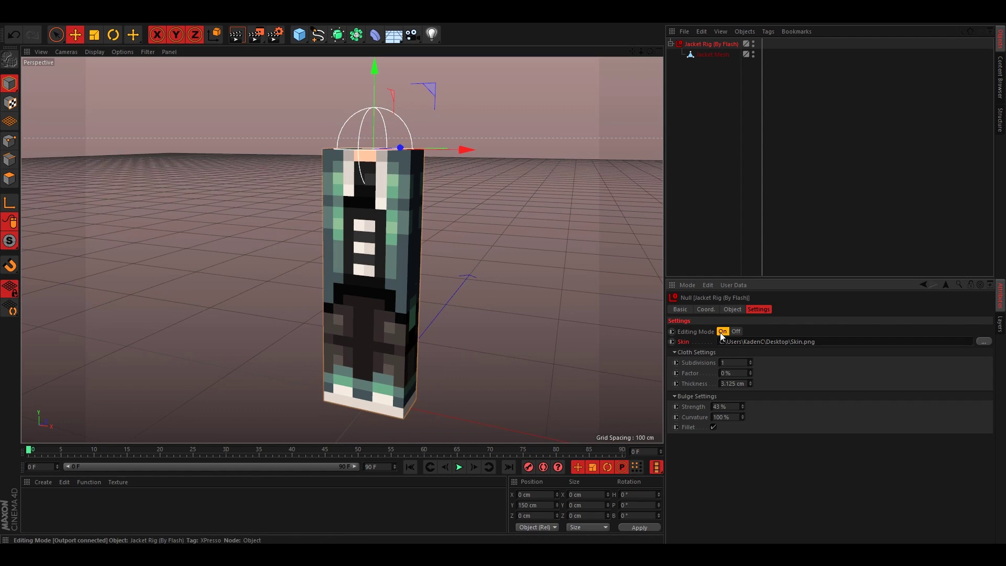
pyautogui.click(713, 56)
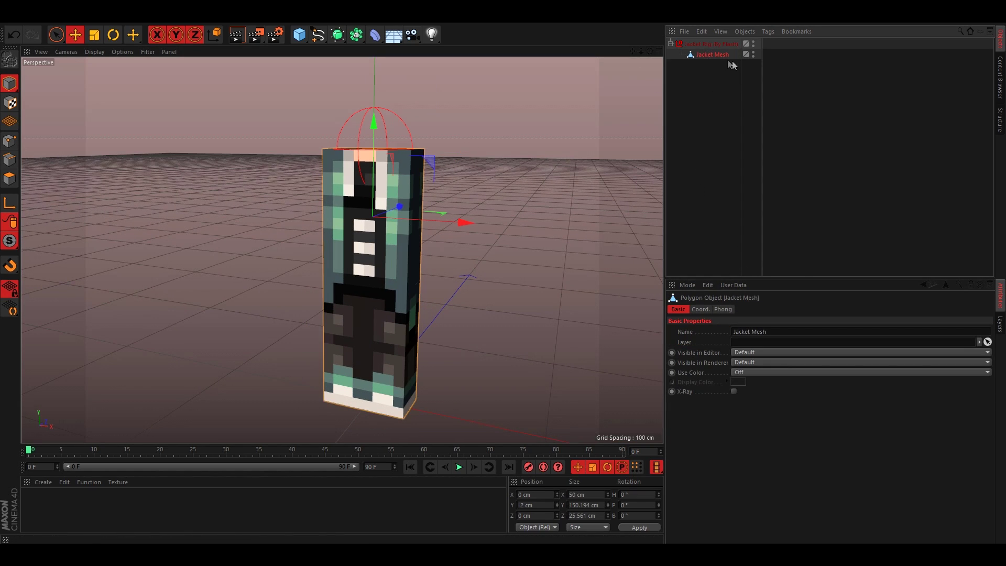
pyautogui.click(10, 179)
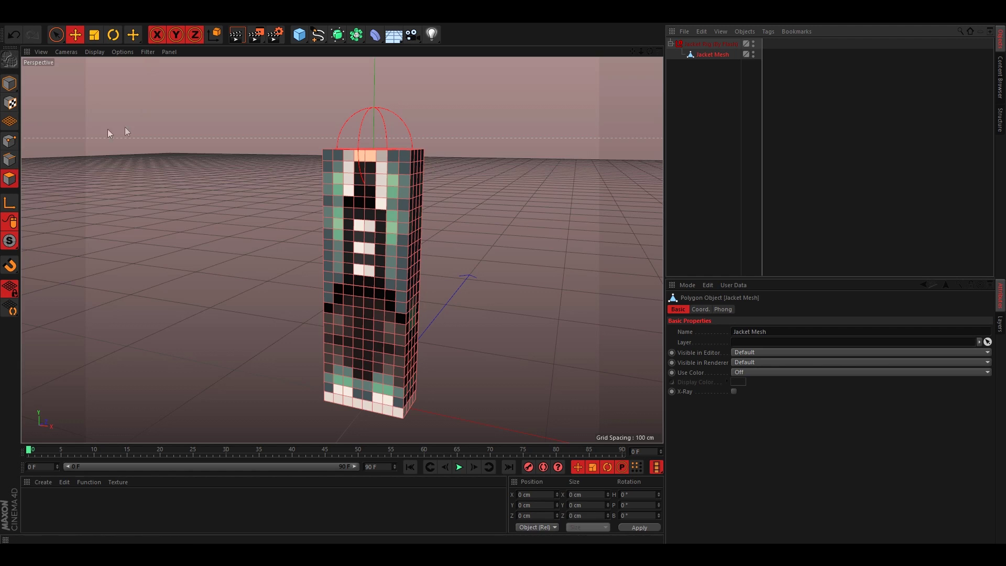
pyautogui.click(56, 35)
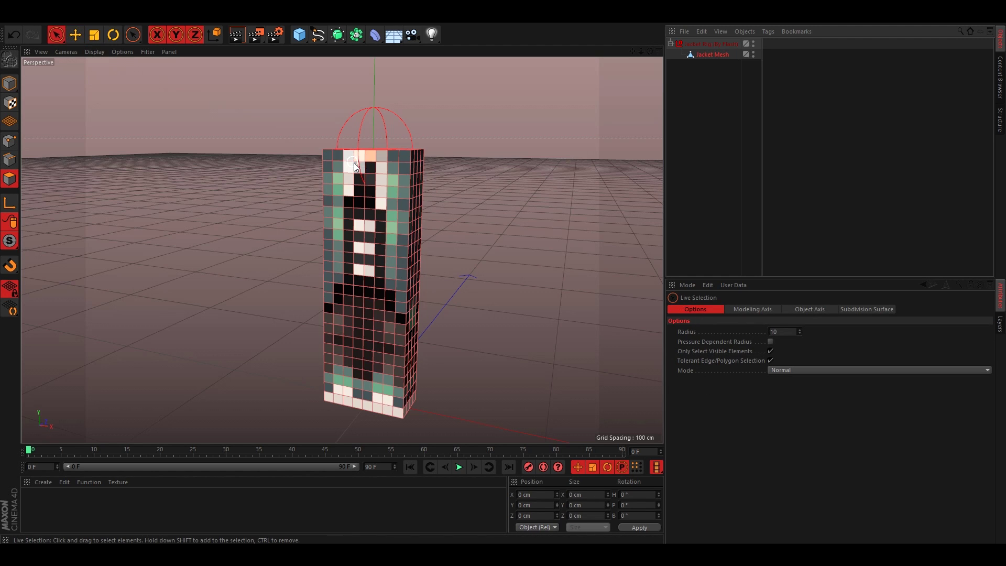
# Paint-select the jacket's lower front polygons and delete them, splitting the bottom into two flaps.
pyautogui.scroll(3, 358, 155)
pyautogui.keyDown('alt'); pyautogui.moveTo(357, 153); pyautogui.dragTo(390, 194); pyautogui.keyUp('alt')
pyautogui.click(373, 150)
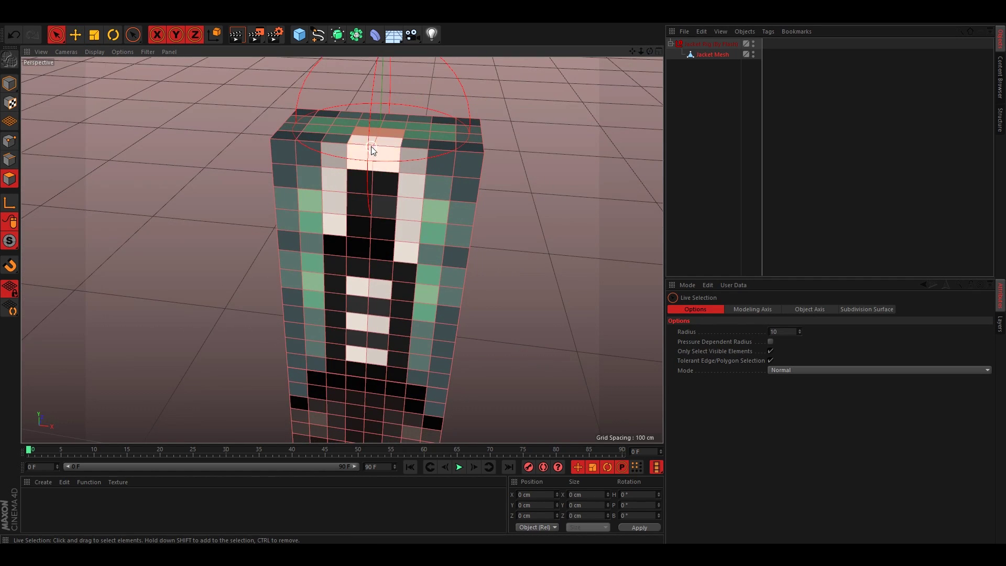
pyautogui.scroll(3, 383, 142)
pyautogui.moveTo(381, 142)
pyautogui.mouseDown()
pyautogui.moveTo(345, 257)
pyautogui.moveTo(387, 352)
pyautogui.moveTo(303, 338)
pyautogui.moveTo(338, 240)
pyautogui.moveTo(367, 294)
pyautogui.mouseUp()
pyautogui.moveTo(366, 294)
pyautogui.keyDown('alt'); pyautogui.mouseDown()
pyautogui.moveTo(256, 237)
pyautogui.moveTo(293, 314)
pyautogui.moveTo(342, 231)
pyautogui.moveTo(367, 263)
pyautogui.mouseUp(); pyautogui.keyUp('alt')
pyautogui.moveTo(367, 262)
pyautogui.keyDown('alt'); pyautogui.mouseDown()
pyautogui.moveTo(302, 255)
pyautogui.moveTo(330, 342)
pyautogui.moveTo(473, 194)
pyautogui.moveTo(478, 290)
pyautogui.moveTo(472, 278)
pyautogui.mouseUp(); pyautogui.keyUp('alt')
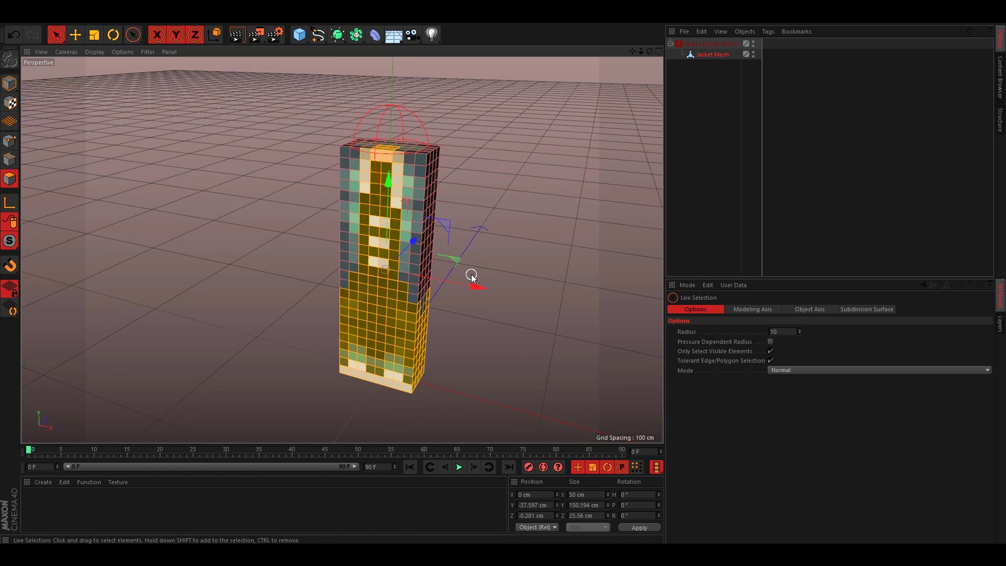
pyautogui.press('Delete')
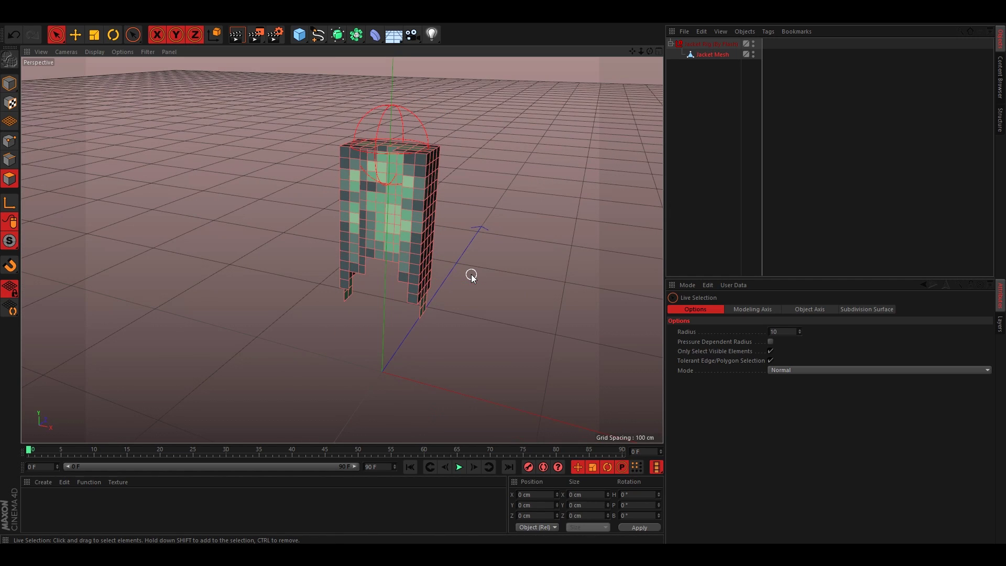
# Turn the Jacket Rig's Editing Mode off and return to Model mode with nothing selected.
pyautogui.click(714, 46)
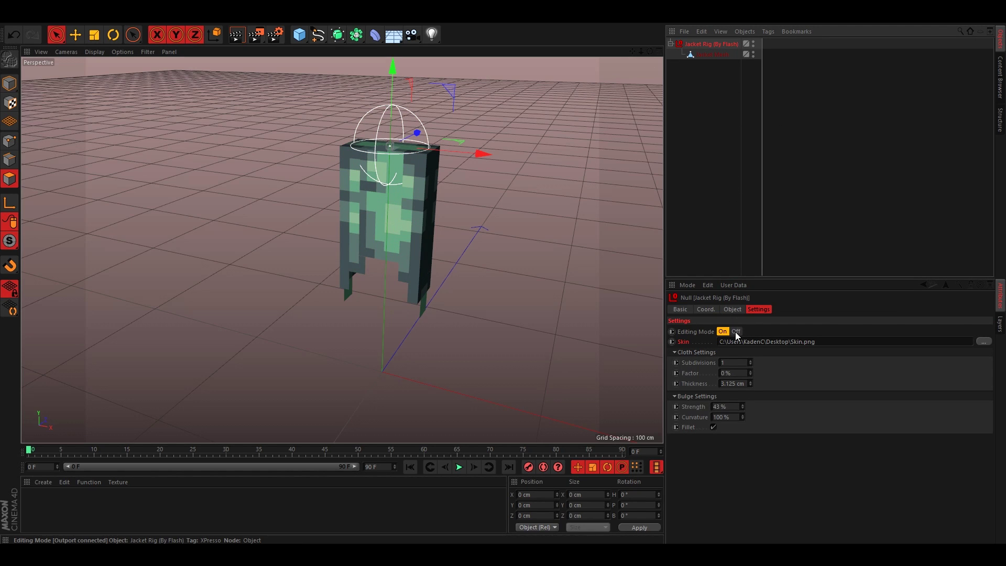
pyautogui.click(735, 331)
pyautogui.click(11, 81)
pyautogui.click(75, 35)
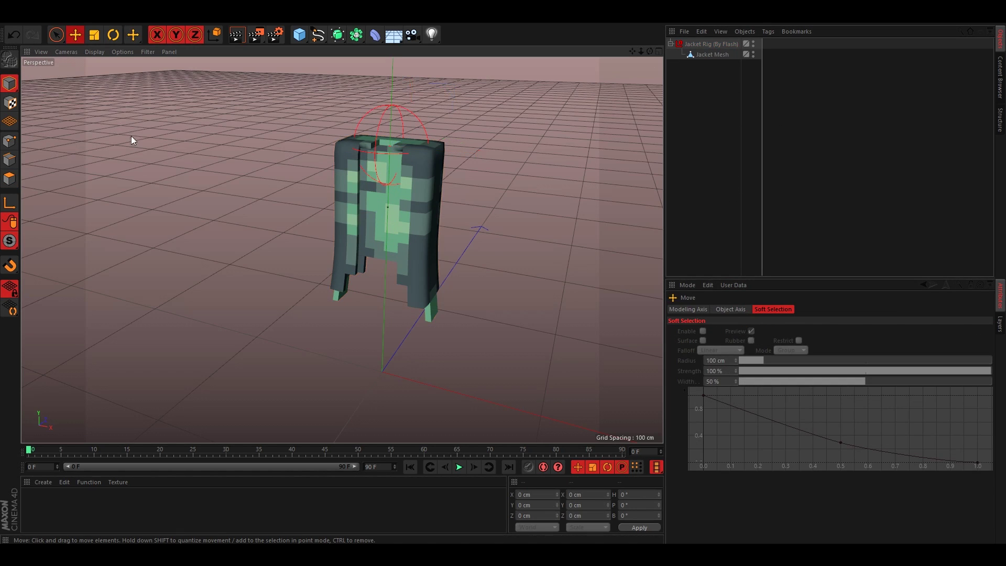
pyautogui.moveTo(131, 137)
pyautogui.keyDown('alt'); pyautogui.mouseDown()
pyautogui.moveTo(483, 173)
pyautogui.moveTo(445, 171)
pyautogui.moveTo(422, 114)
pyautogui.moveTo(364, 182)
pyautogui.moveTo(515, 196)
pyautogui.moveTo(419, 196)
pyautogui.mouseUp(); pyautogui.keyUp('alt')
pyautogui.click(438, 144)
pyautogui.click(516, 196)
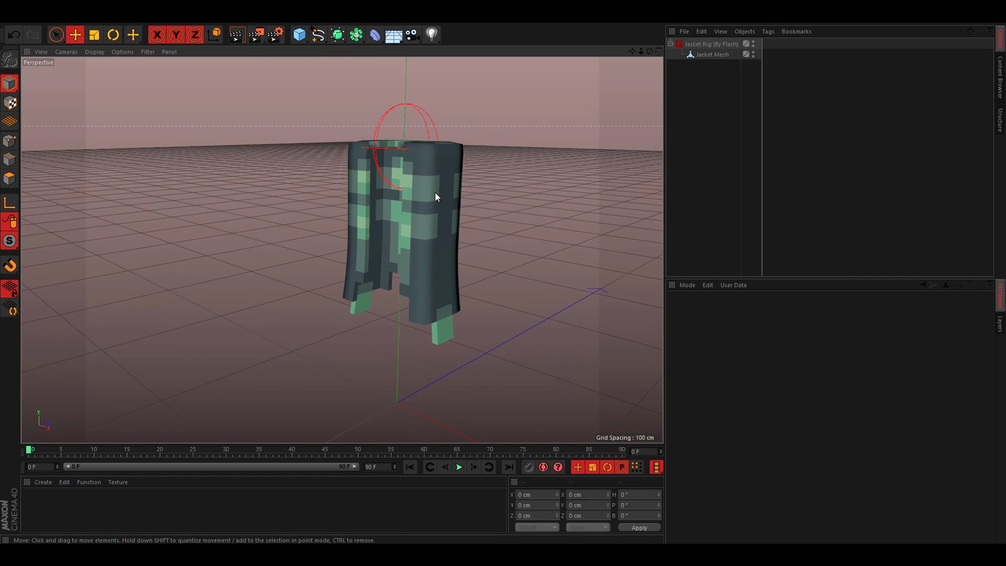
# Find the FMR 5 preset in the Content Browser and load it into the scene.
pyautogui.click(1000, 81)
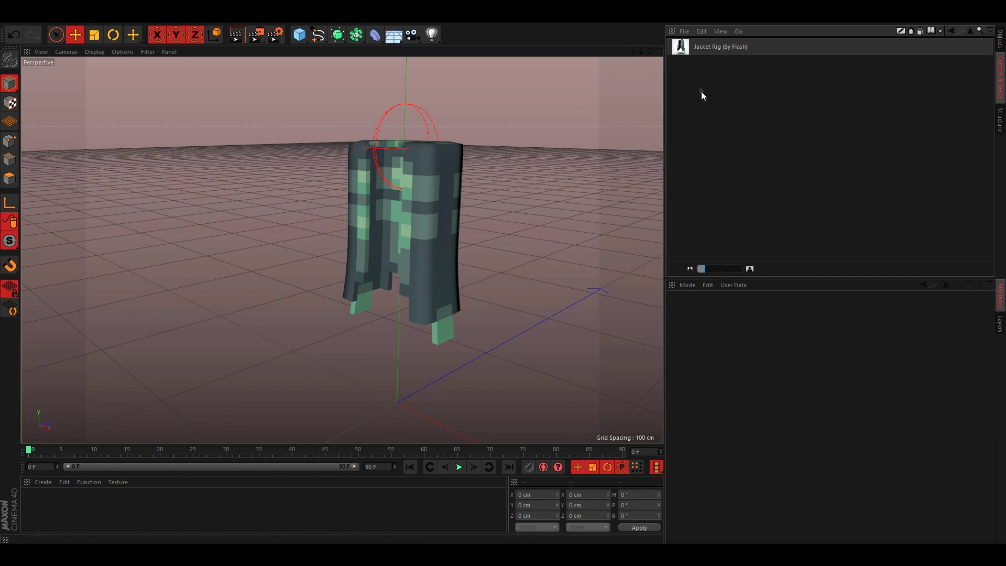
pyautogui.click(951, 31)
pyautogui.click(951, 30)
pyautogui.scroll(-3, 727, 171)
pyautogui.scroll(-3, 728, 171)
pyautogui.scroll(5, 728, 170)
pyautogui.scroll(5, 728, 171)
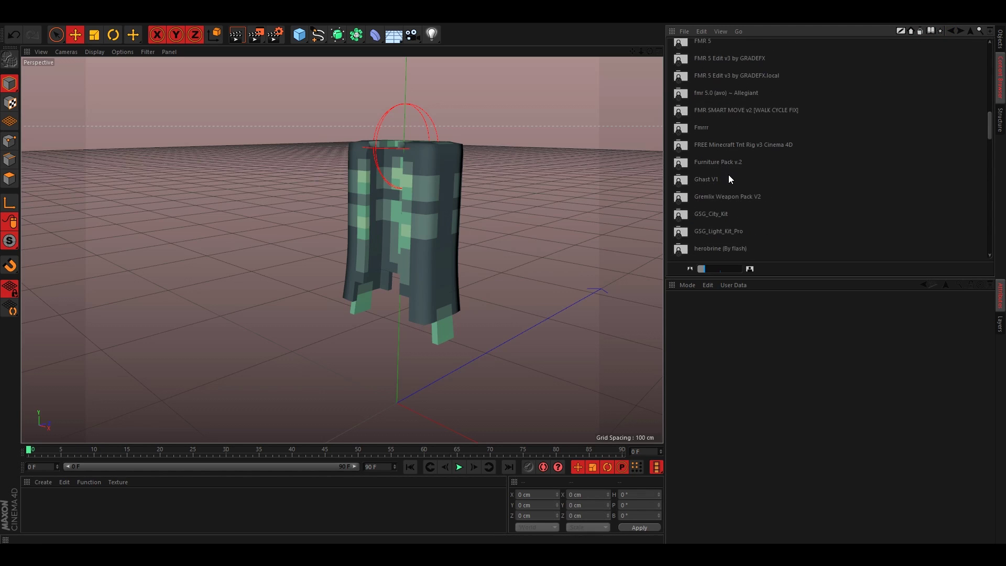
pyautogui.scroll(5, 728, 174)
pyautogui.doubleClick(716, 105)
# Raise goalLegR to test the jacket, then undo the leg pose.
pyautogui.doubleClick(715, 67)
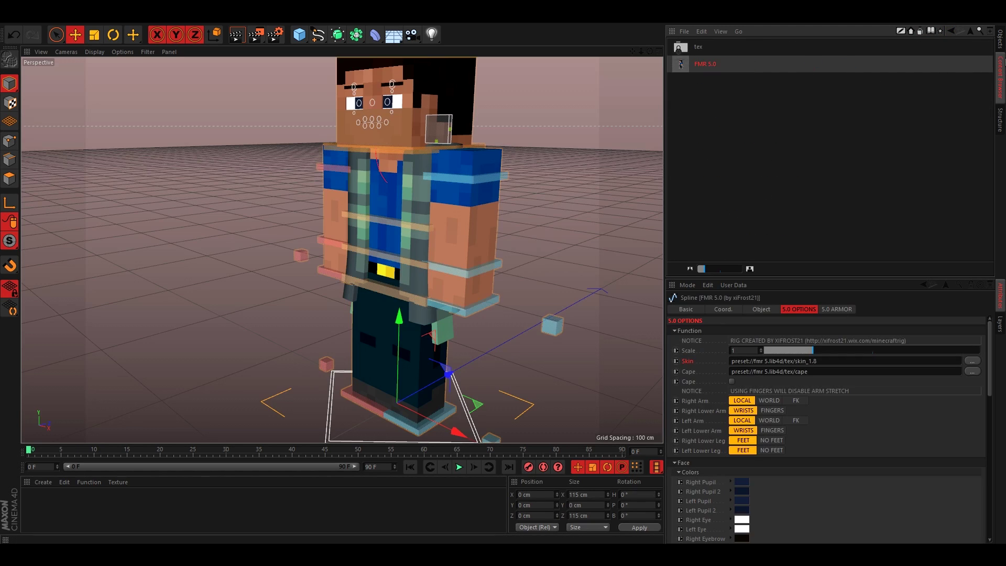
pyautogui.moveTo(572, 208)
pyautogui.keyDown('alt'); pyautogui.mouseDown()
pyautogui.moveTo(519, 209)
pyautogui.moveTo(504, 220)
pyautogui.mouseUp(); pyautogui.keyUp('alt')
pyautogui.click(437, 358)
pyautogui.moveTo(436, 357)
pyautogui.mouseDown()
pyautogui.moveTo(366, 318)
pyautogui.moveTo(583, 292)
pyautogui.moveTo(345, 314)
pyautogui.moveTo(354, 289)
pyautogui.mouseUp()
pyautogui.click(349, 293)
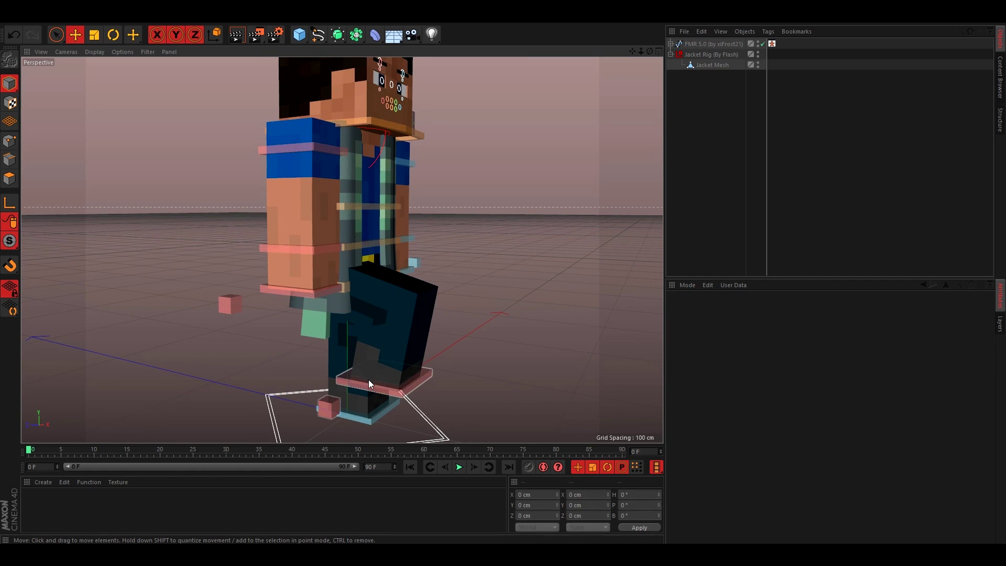
pyautogui.click(438, 361)
pyautogui.hotkey('ctrl', 'z')
# Rotate controlBack to test the torso bend, then undo it back to the rest pose.
pyautogui.keyDown('alt'); pyautogui.moveTo(487, 315); pyautogui.dragTo(396, 202); pyautogui.keyUp('alt')
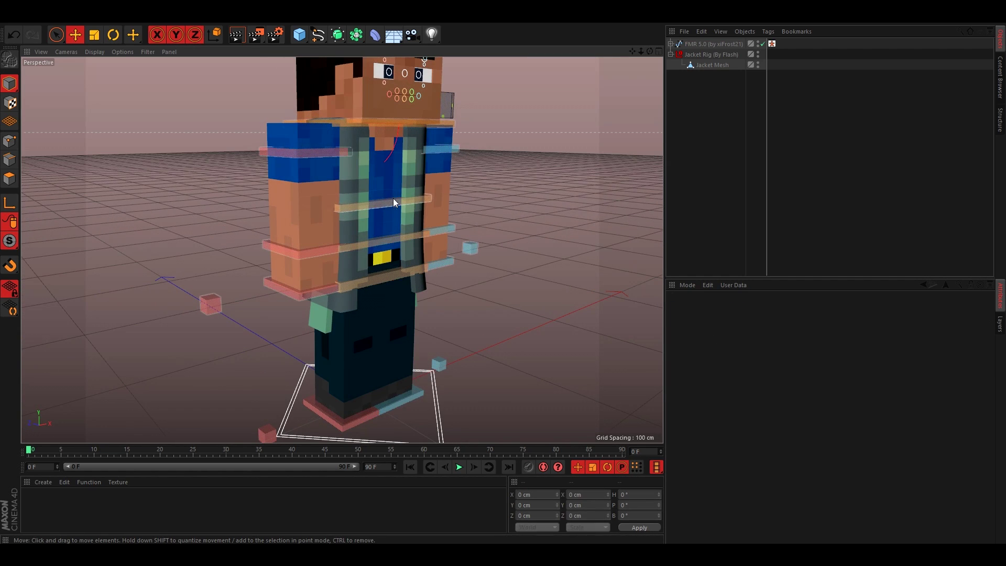
pyautogui.click(395, 202)
pyautogui.click(112, 36)
pyautogui.moveTo(344, 153); pyautogui.dragTo(348, 155)
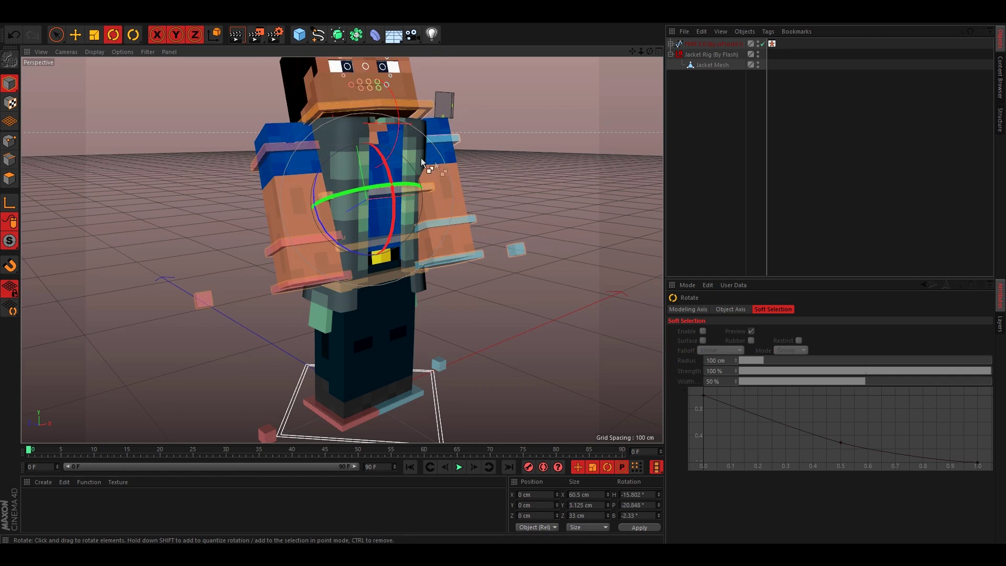
pyautogui.hotkey('ctrl', 'z')
pyautogui.moveTo(552, 183)
pyautogui.keyDown('alt'); pyautogui.mouseDown()
pyautogui.moveTo(498, 289)
pyautogui.moveTo(511, 161)
pyautogui.moveTo(479, 215)
pyautogui.moveTo(506, 204)
pyautogui.mouseUp(); pyautogui.keyUp('alt')
# Expand FMR 5.0 > Mesh > meshBody and drag Jacket Rig (By Flash) onto meshBody.
pyautogui.click(1001, 325)
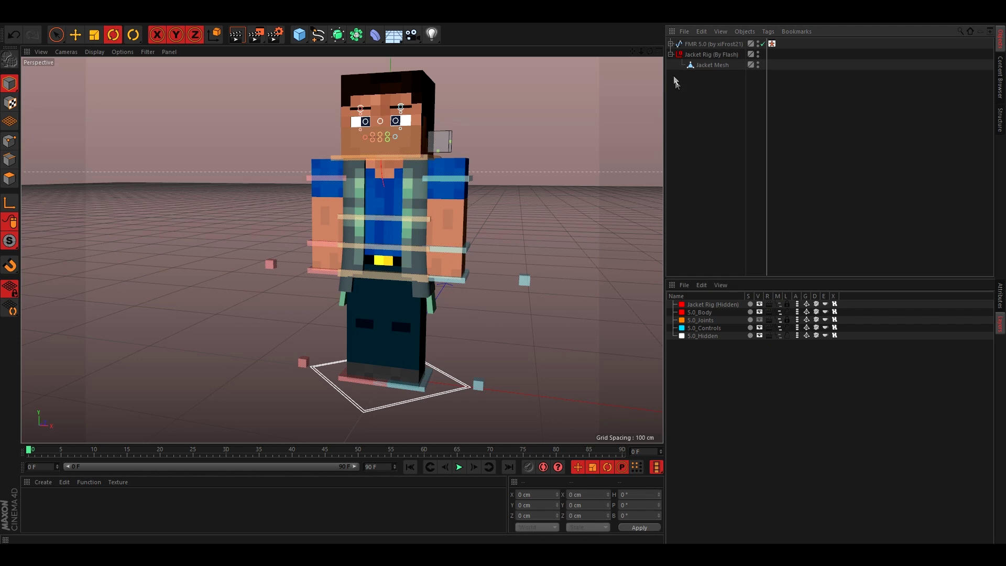
pyautogui.click(672, 44)
pyautogui.click(677, 77)
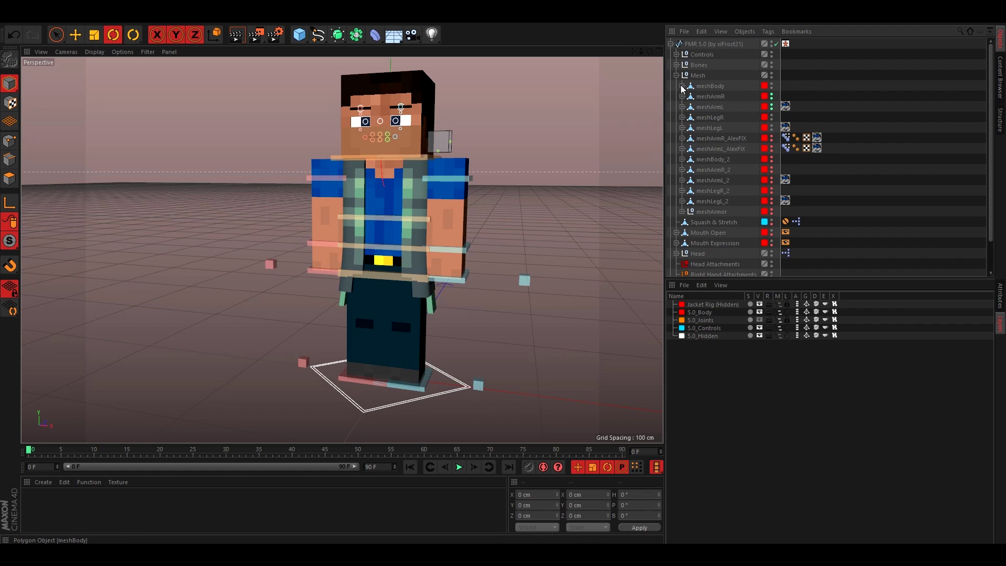
pyautogui.click(683, 86)
pyautogui.click(707, 96)
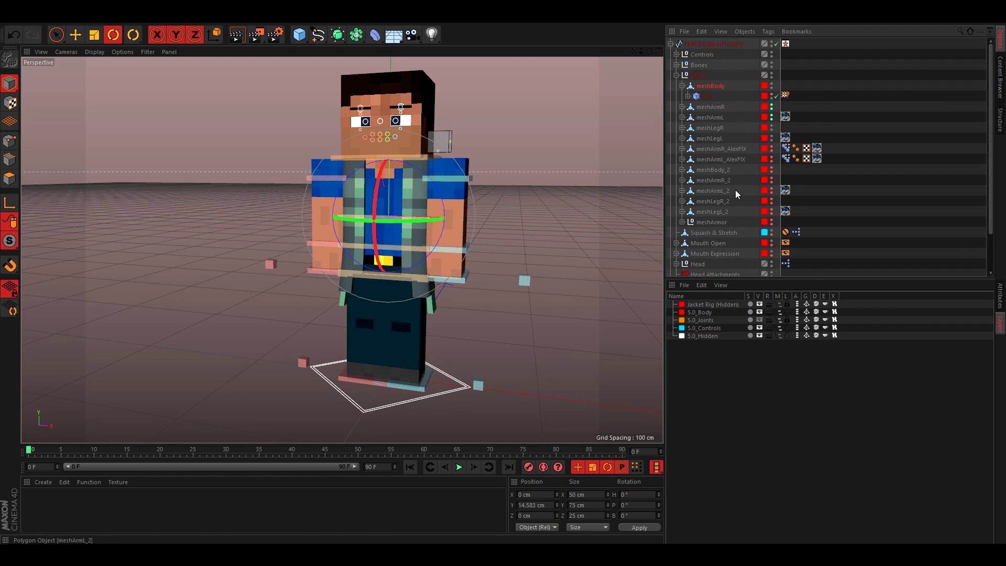
pyautogui.scroll(-2, 736, 194)
pyautogui.moveTo(712, 38); pyautogui.dragTo(712, 57)
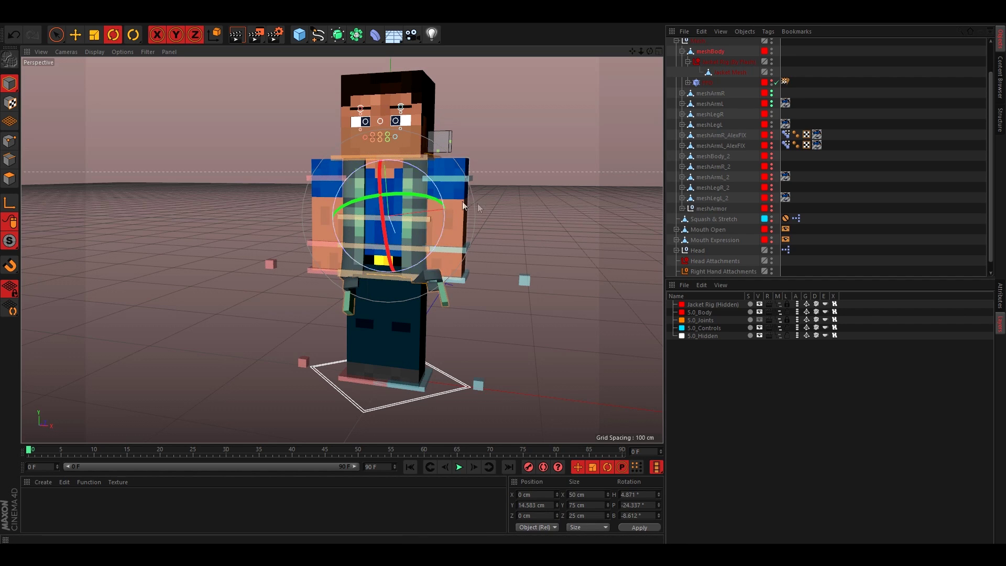
# Tilt the torso control to confirm the jacket follows, then rotate it back to face forward.
pyautogui.click(538, 218)
pyautogui.click(385, 221)
pyautogui.moveTo(385, 221)
pyautogui.mouseDown()
pyautogui.moveTo(369, 177)
pyautogui.moveTo(311, 238)
pyautogui.mouseUp()
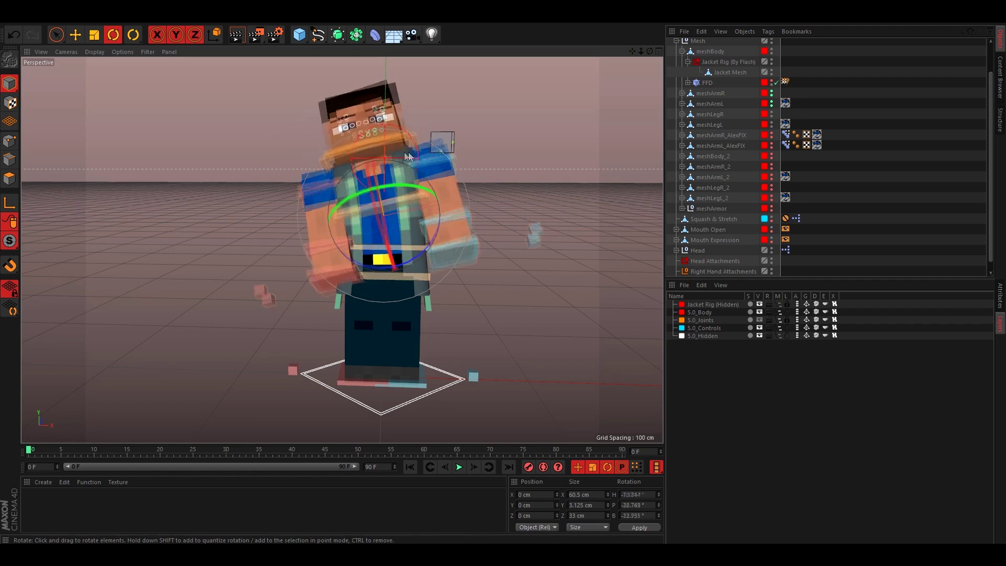
pyautogui.moveTo(311, 239)
pyautogui.mouseDown()
pyautogui.moveTo(359, 375)
pyautogui.moveTo(439, 350)
pyautogui.mouseUp()
pyautogui.click(359, 375)
# Move a foot control up and forward so the leg steps through the jacket's lower edge.
pyautogui.press('e')
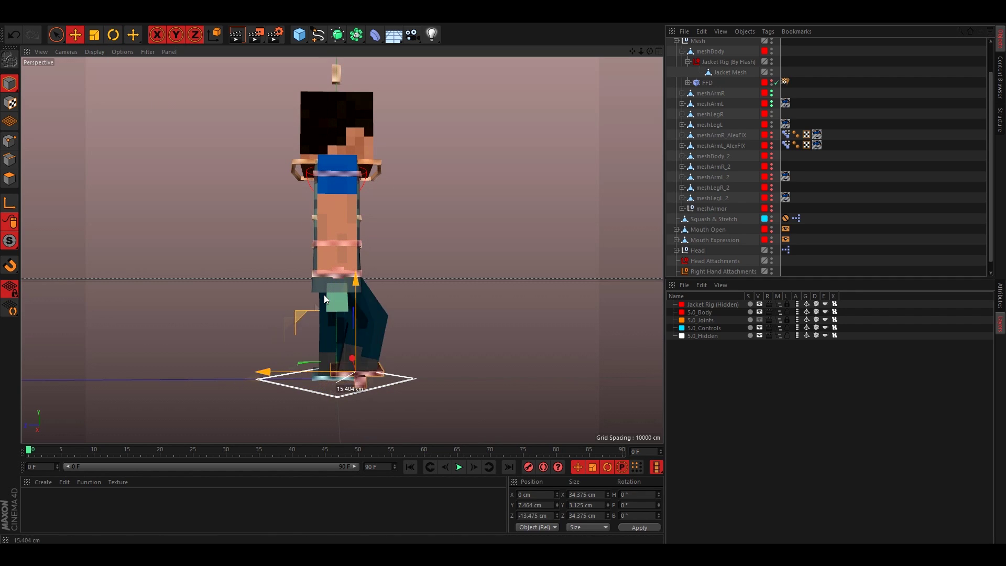
pyautogui.moveTo(443, 269)
pyautogui.keyDown('alt'); pyautogui.mouseDown()
pyautogui.moveTo(357, 297)
pyautogui.moveTo(388, 341)
pyautogui.moveTo(419, 336)
pyautogui.mouseUp(); pyautogui.keyUp('alt')
pyautogui.click(367, 389)
pyautogui.moveTo(367, 389)
pyautogui.keyDown('alt'); pyautogui.mouseDown()
pyautogui.moveTo(306, 333)
pyautogui.moveTo(347, 317)
pyautogui.moveTo(344, 299)
pyautogui.moveTo(341, 371)
pyautogui.moveTo(294, 367)
pyautogui.moveTo(314, 341)
pyautogui.moveTo(240, 310)
pyautogui.moveTo(350, 241)
pyautogui.moveTo(341, 244)
pyautogui.mouseUp(); pyautogui.keyUp('alt')
pyautogui.click(341, 387)
# Select Jacket Mesh and open the deformer palette to FFD.
pyautogui.click(350, 241)
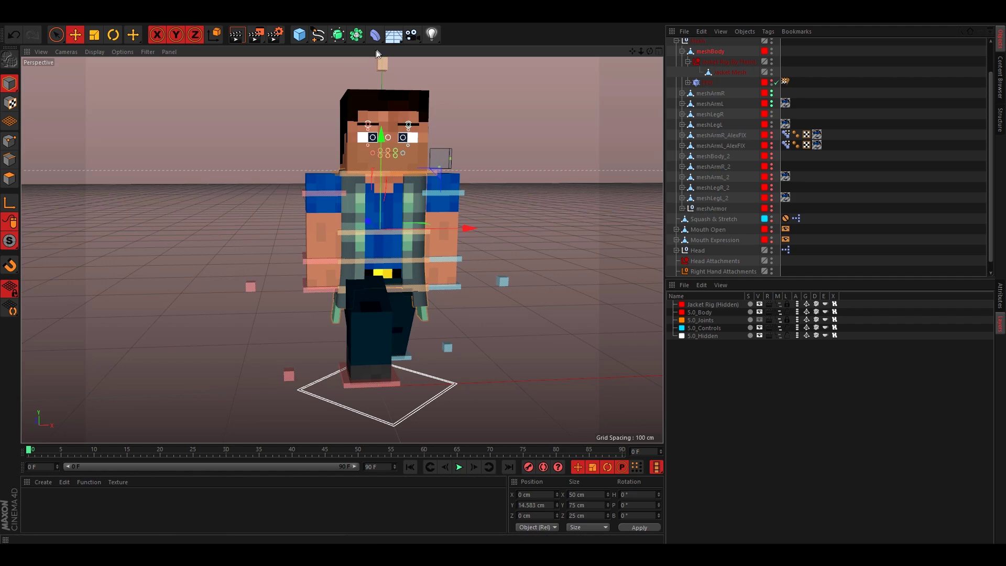
pyautogui.moveTo(375, 39); pyautogui.dragTo(636, 50)
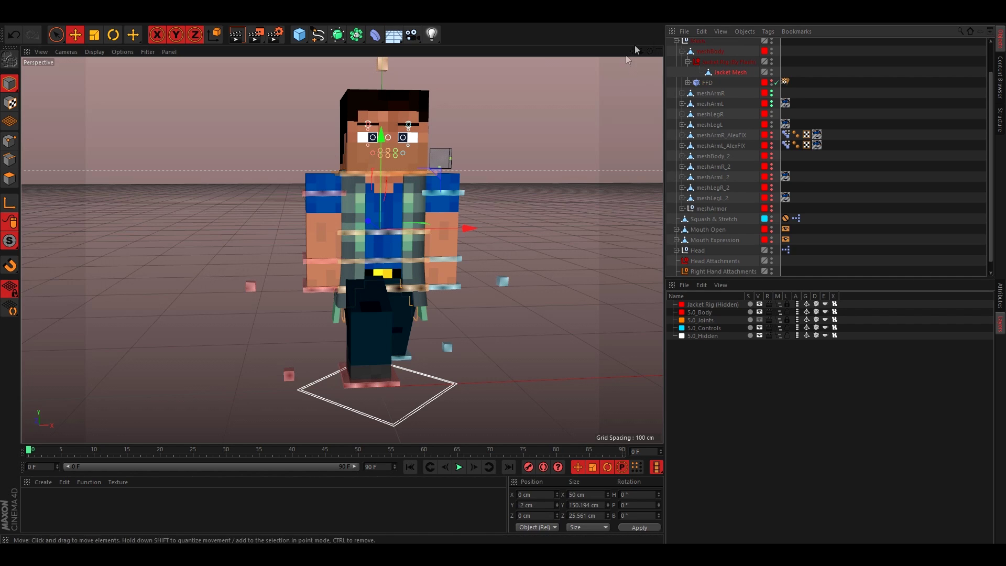
pyautogui.moveTo(378, 38); pyautogui.dragTo(484, 67)
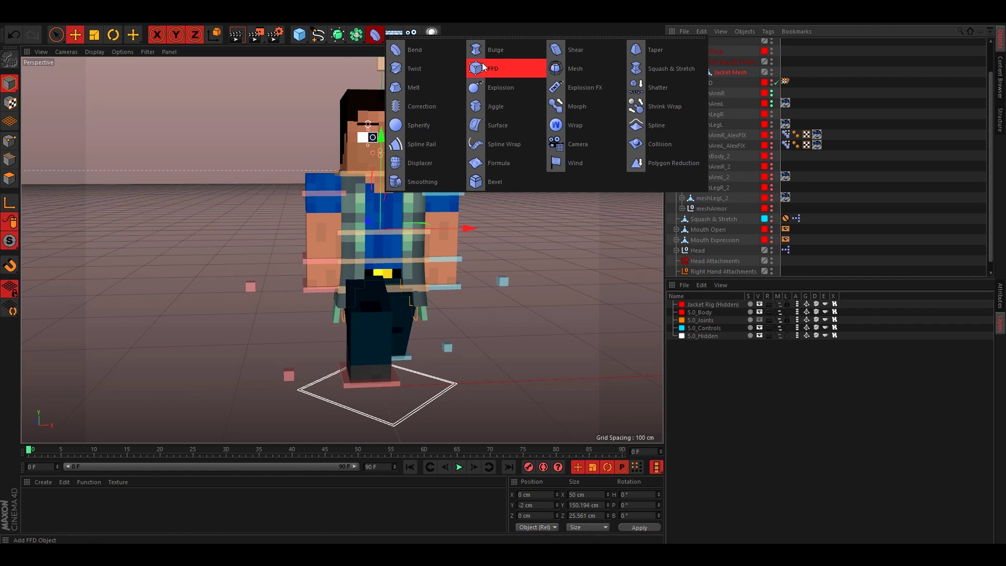
# Add an FFD deformer under Jacket Mesh and switch to Point mode around the legs.
pyautogui.click(483, 76)
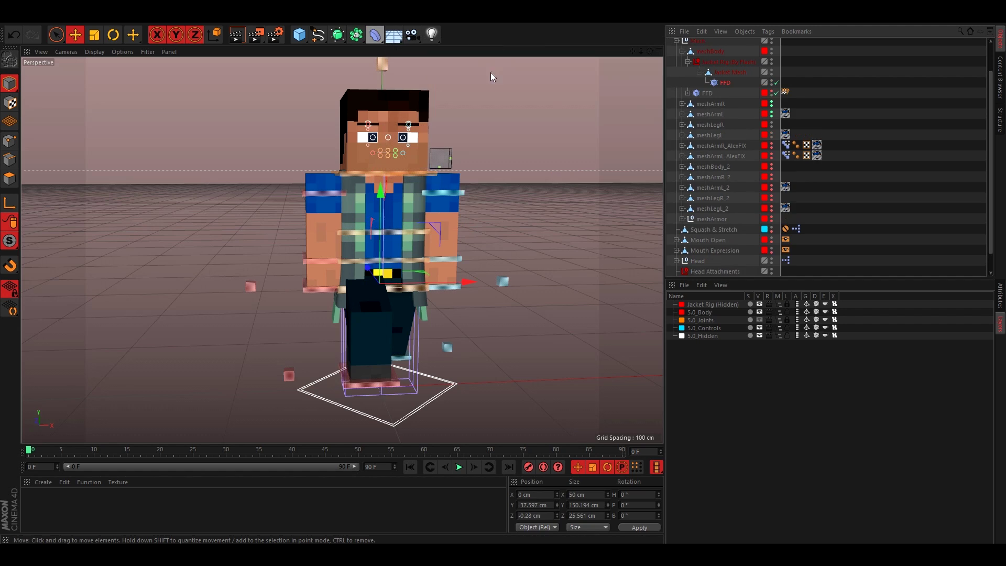
pyautogui.keyDown('alt'); pyautogui.moveTo(490, 72); pyautogui.dragTo(455, 368); pyautogui.keyUp('alt')
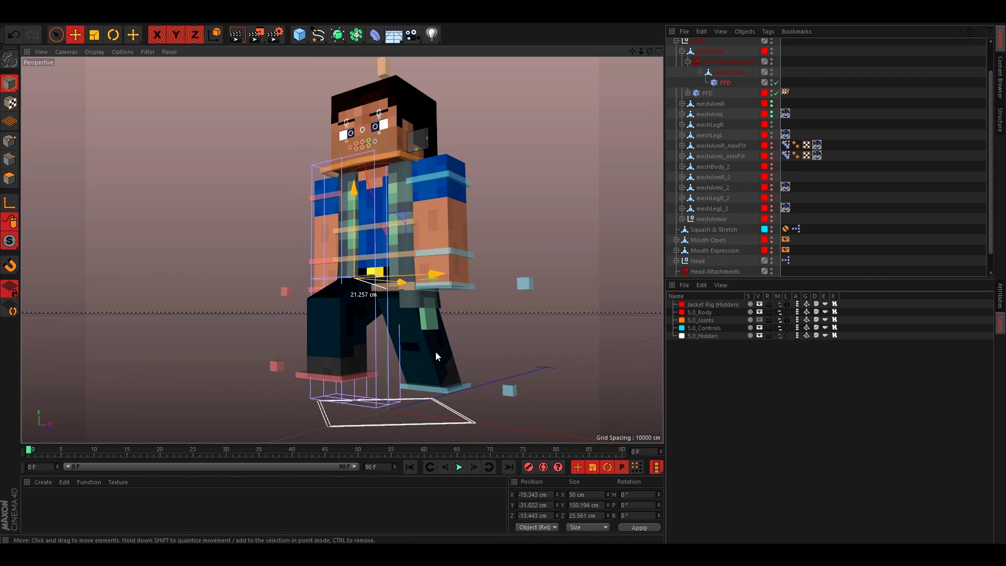
pyautogui.click(999, 296)
pyautogui.keyDown('alt'); pyautogui.moveTo(487, 344); pyautogui.dragTo(237, 212); pyautogui.keyUp('alt')
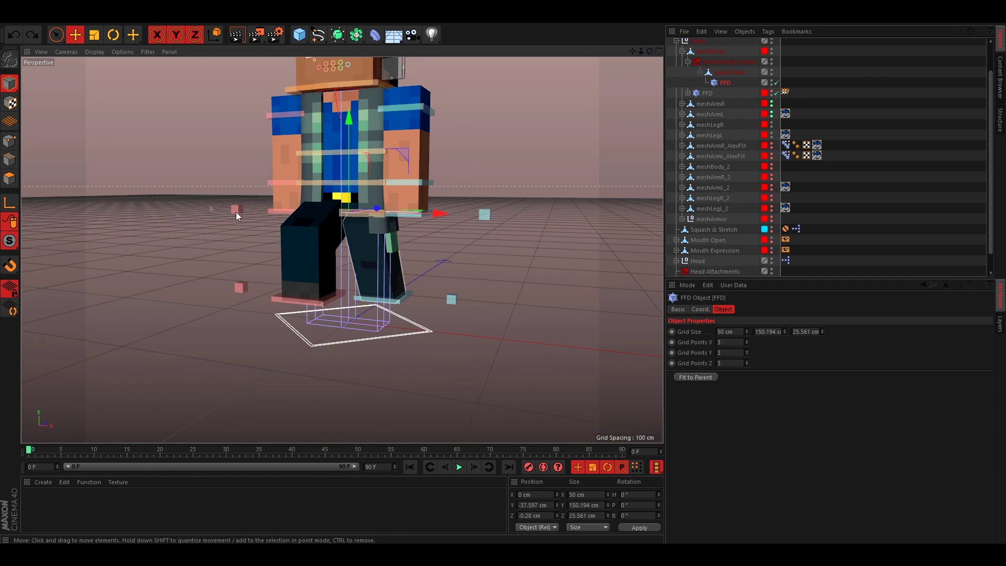
pyautogui.click(11, 149)
pyautogui.keyDown('alt'); pyautogui.moveTo(367, 320); pyautogui.dragTo(476, 341); pyautogui.keyUp('alt')
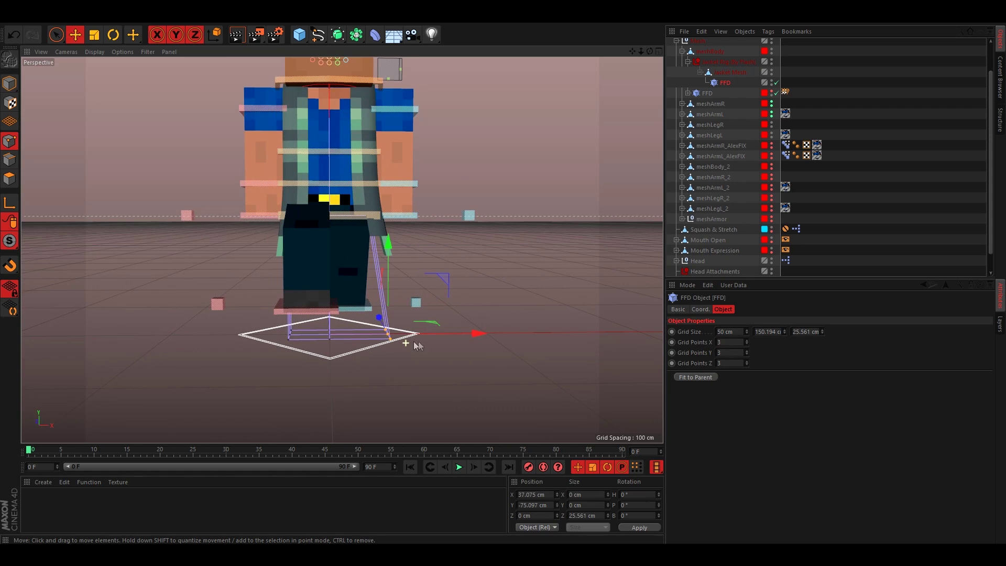
# Drag the FFD's lower cage points outward and forward so the jacket clears the raised leg.
pyautogui.moveTo(304, 344)
pyautogui.mouseDown()
pyautogui.moveTo(442, 338)
pyautogui.moveTo(338, 352)
pyautogui.moveTo(387, 354)
pyautogui.moveTo(376, 335)
pyautogui.moveTo(269, 369)
pyautogui.moveTo(290, 341)
pyautogui.mouseUp()
pyautogui.moveTo(364, 330)
pyautogui.keyDown('alt'); pyautogui.mouseDown()
pyautogui.moveTo(325, 377)
pyautogui.moveTo(254, 324)
pyautogui.moveTo(366, 338)
pyautogui.moveTo(270, 314)
pyautogui.mouseUp(); pyautogui.keyUp('alt')
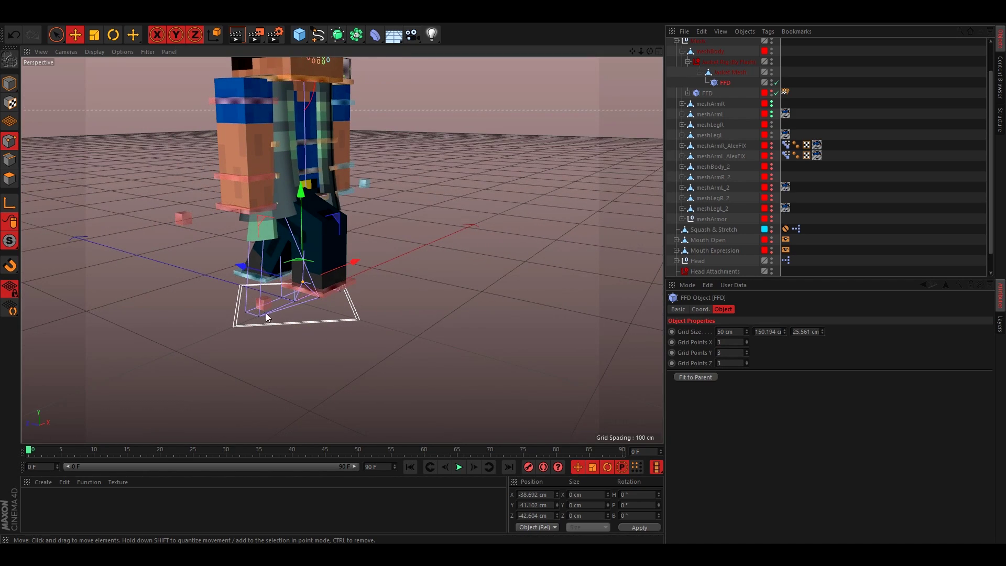
pyautogui.click(259, 316)
pyautogui.moveTo(243, 348)
pyautogui.keyDown('alt'); pyautogui.mouseDown()
pyautogui.moveTo(330, 328)
pyautogui.moveTo(297, 300)
pyautogui.moveTo(438, 292)
pyautogui.moveTo(402, 285)
pyautogui.mouseUp(); pyautogui.keyUp('alt')
pyautogui.keyDown('alt'); pyautogui.moveTo(355, 317); pyautogui.dragTo(310, 325); pyautogui.keyUp('alt')
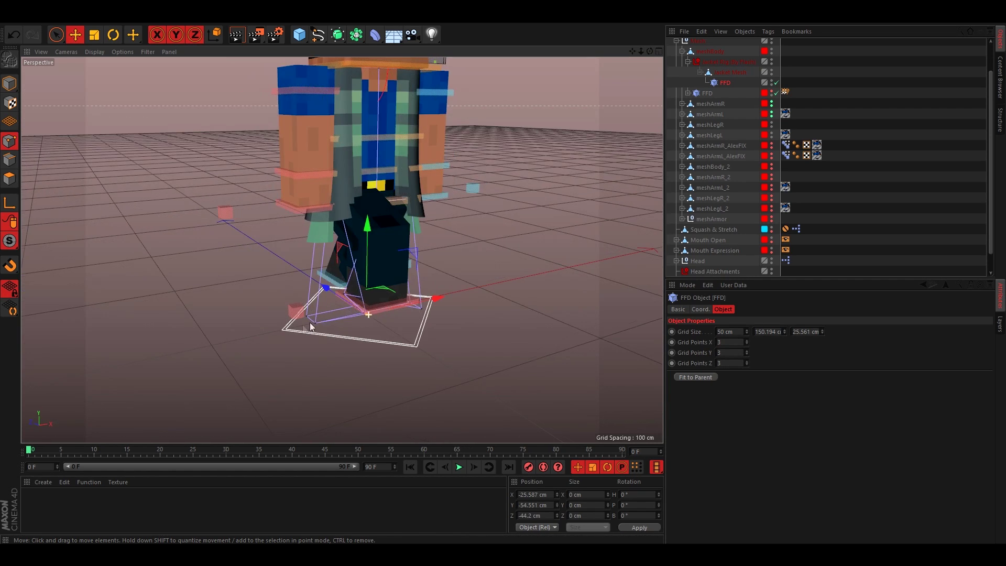
pyautogui.moveTo(400, 307)
pyautogui.mouseDown()
pyautogui.moveTo(323, 301)
pyautogui.moveTo(391, 246)
pyautogui.moveTo(464, 221)
pyautogui.moveTo(448, 247)
pyautogui.moveTo(376, 173)
pyautogui.moveTo(366, 242)
pyautogui.moveTo(213, 219)
pyautogui.moveTo(153, 229)
pyautogui.moveTo(399, 226)
pyautogui.moveTo(345, 276)
pyautogui.moveTo(429, 313)
pyautogui.moveTo(405, 330)
pyautogui.moveTo(369, 394)
pyautogui.moveTo(356, 359)
pyautogui.moveTo(365, 379)
pyautogui.moveTo(335, 398)
pyautogui.moveTo(370, 352)
pyautogui.mouseUp()
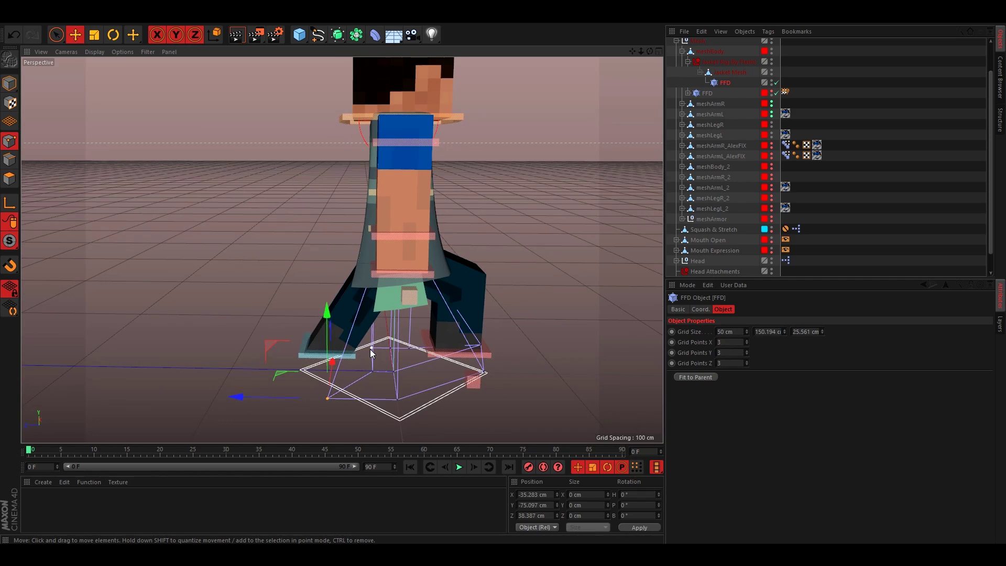
pyautogui.moveTo(309, 351)
pyautogui.mouseDown()
pyautogui.moveTo(352, 366)
pyautogui.moveTo(315, 374)
pyautogui.moveTo(440, 328)
pyautogui.moveTo(353, 344)
pyautogui.moveTo(260, 274)
pyautogui.mouseUp()
# In Model mode, rotate controlBack forward to check the FFD-shaped jacket follows the lean.
pyautogui.scroll(-5, 357, 203)
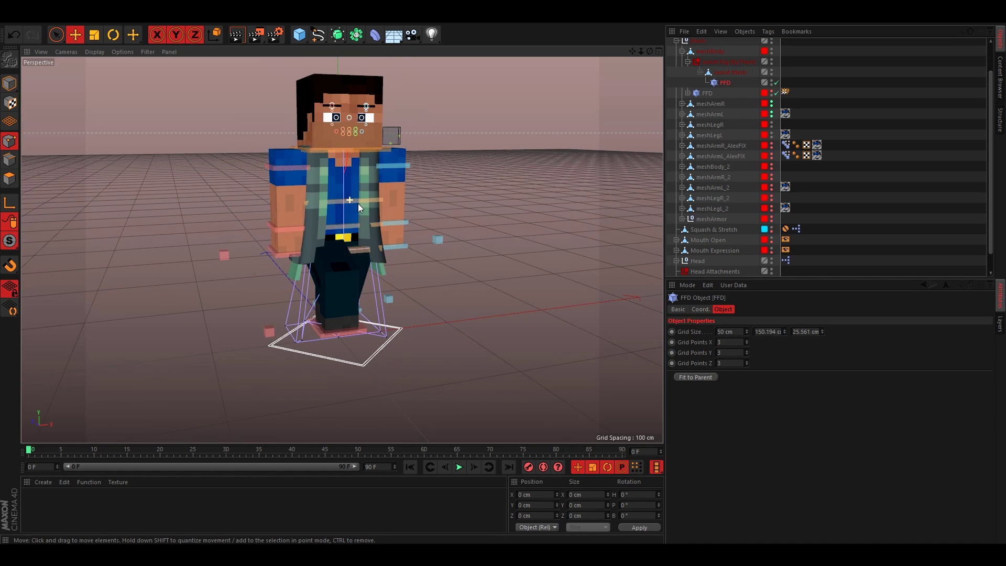
pyautogui.click(10, 82)
pyautogui.click(357, 203)
pyautogui.press('r')
pyautogui.moveTo(343, 181)
pyautogui.mouseDown()
pyautogui.moveTo(354, 172)
pyautogui.moveTo(564, 165)
pyautogui.moveTo(449, 180)
pyautogui.mouseUp()
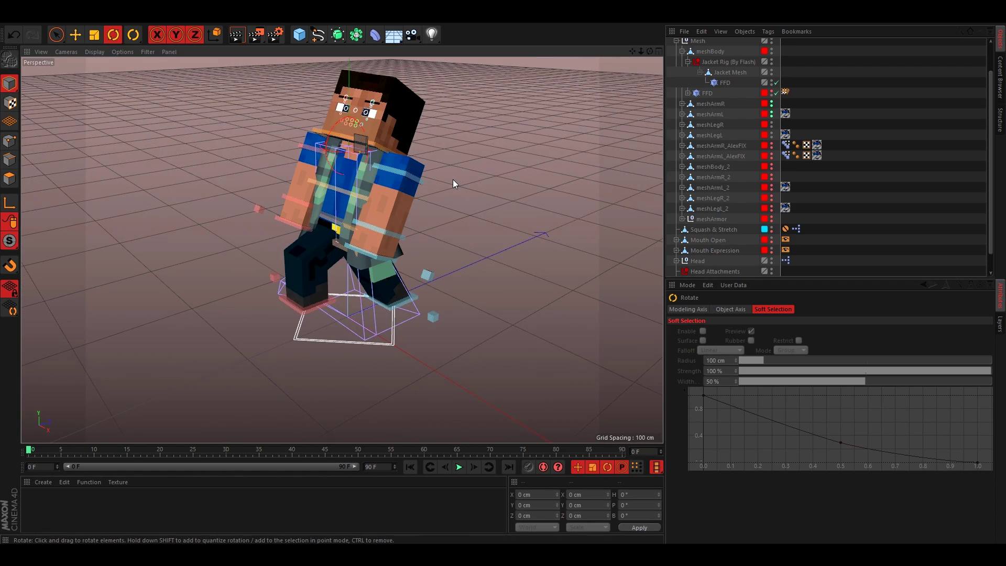